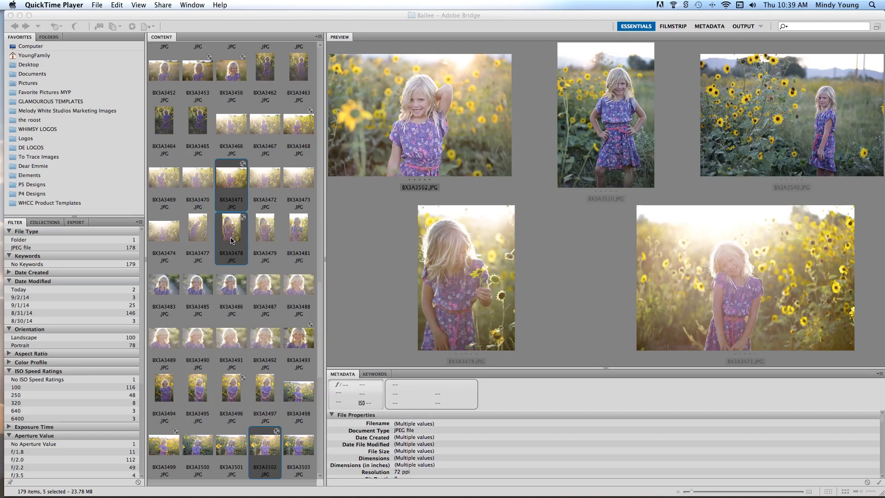
- Open the five selected sunflower photos in Photoshop CS5.1, bringing all of them in through Camera Raw
{"action": "left_click", "coordinate": [232, 241]}
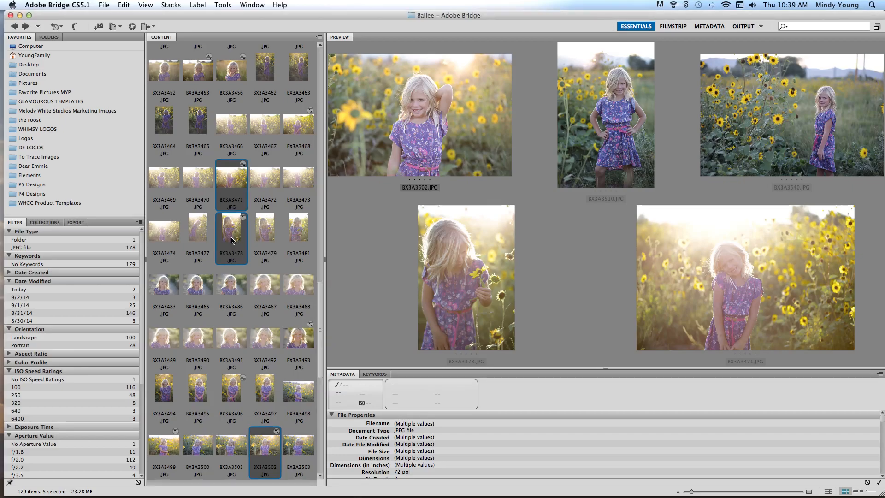
{"action": "right_click", "coordinate": [232, 241]}
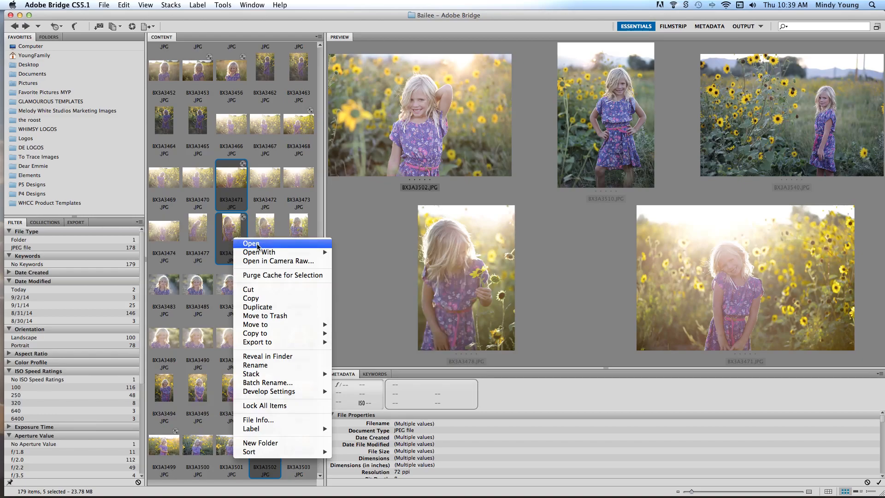
{"action": "mouse_move", "coordinate": [262, 253]}
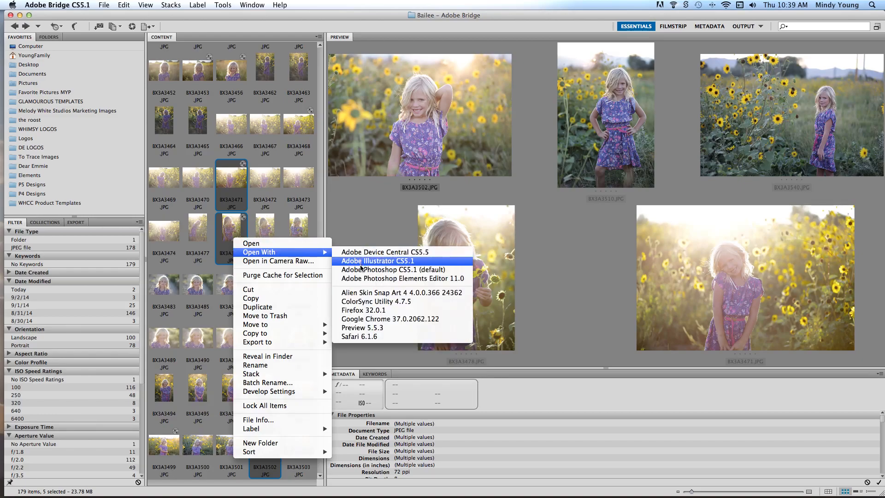
{"action": "left_click", "coordinate": [361, 270]}
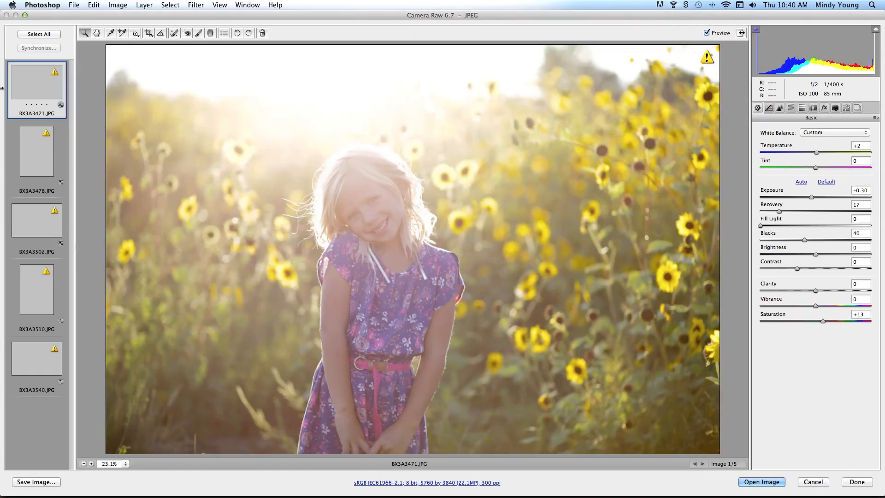
{"action": "left_click", "coordinate": [20, 35]}
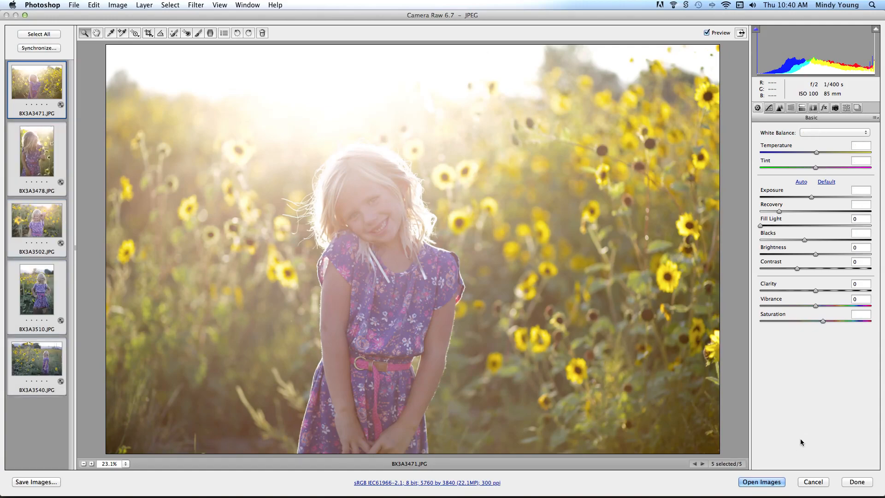
{"action": "left_click", "coordinate": [758, 482]}
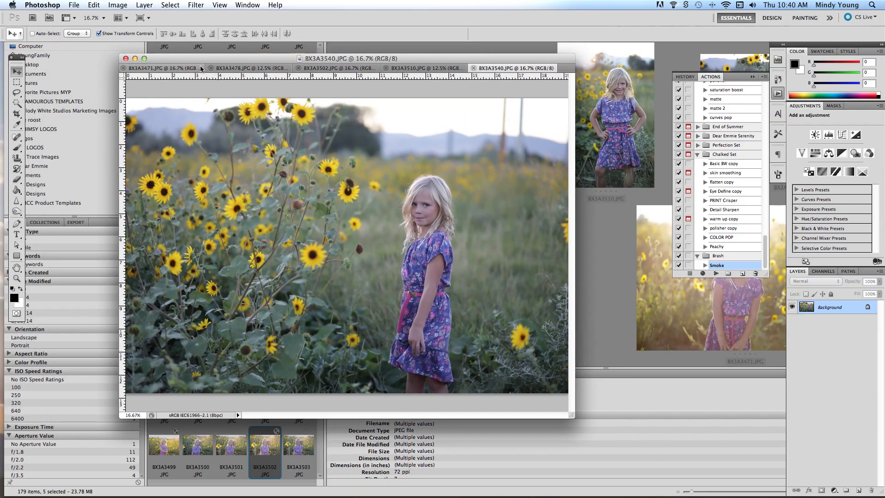
- Look through the five open photos and return to BX3A3471.JPG
{"action": "left_click", "coordinate": [200, 68]}
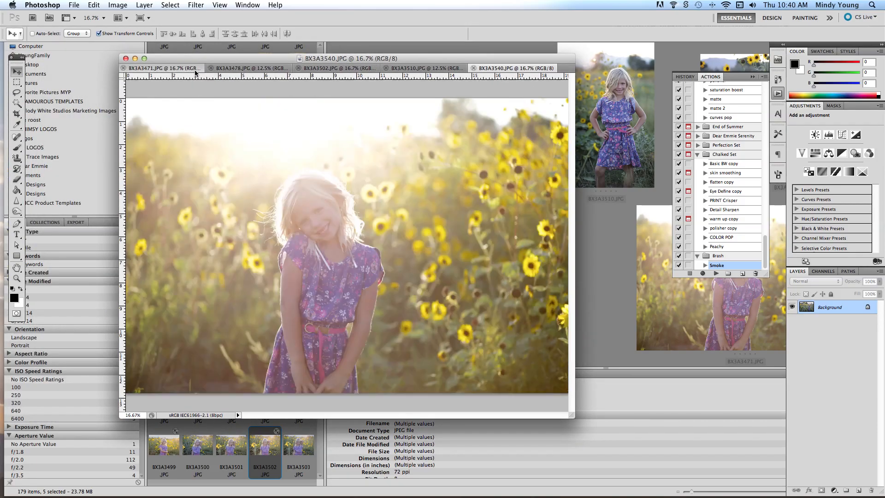
{"action": "left_click", "coordinate": [251, 69]}
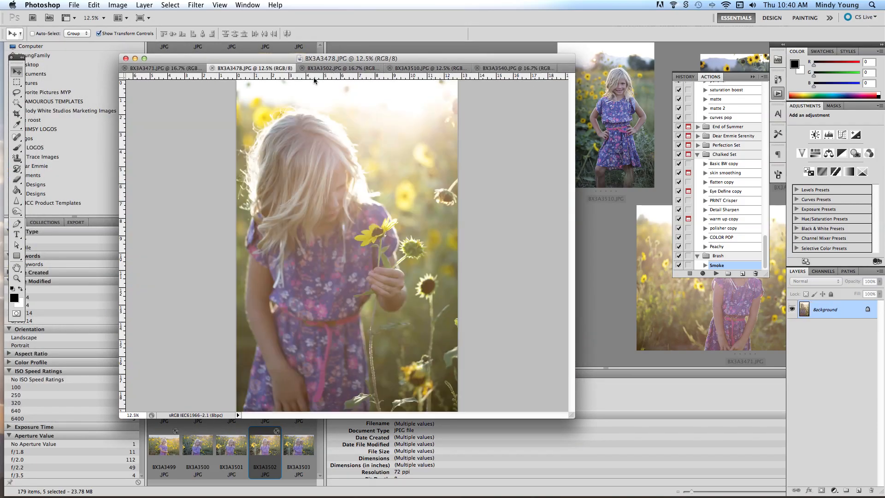
{"action": "left_click", "coordinate": [344, 68]}
{"action": "left_click", "coordinate": [444, 69]}
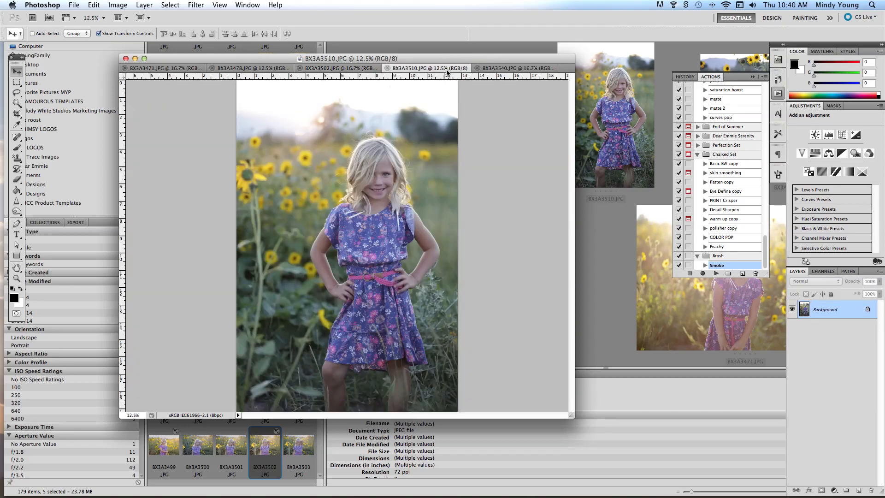
{"action": "left_click", "coordinate": [514, 68]}
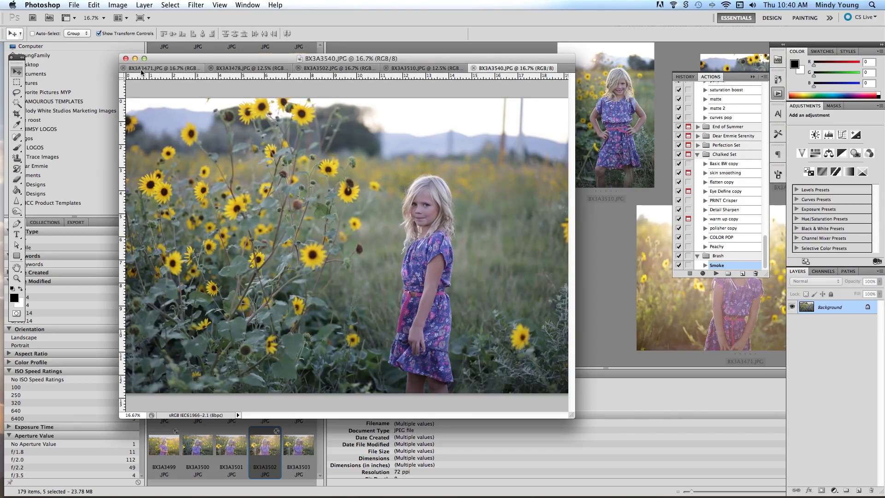
{"action": "left_click", "coordinate": [186, 70]}
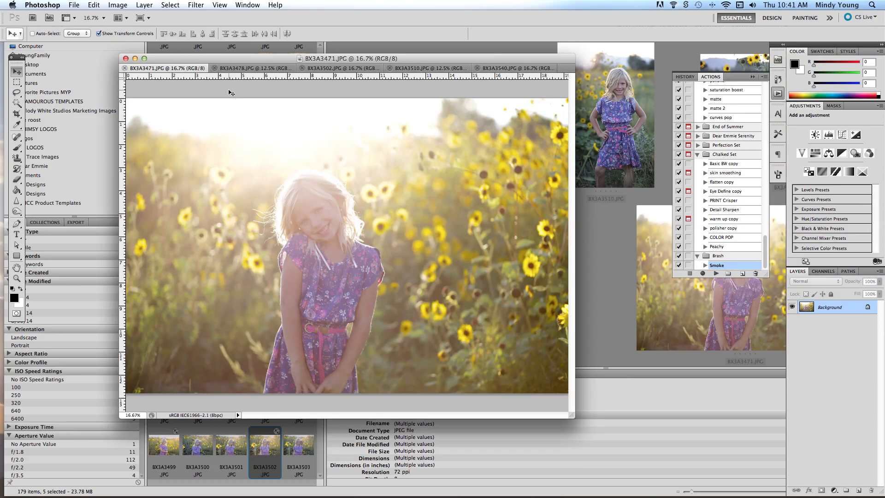
- Start a Batch automation that plays the Smoke action from the Brash set
{"action": "left_click", "coordinate": [94, 5]}
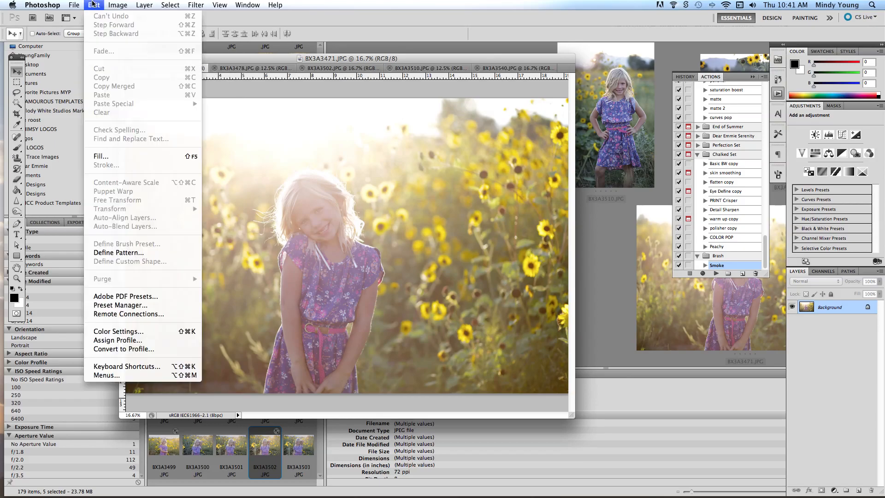
{"action": "mouse_move", "coordinate": [74, 5]}
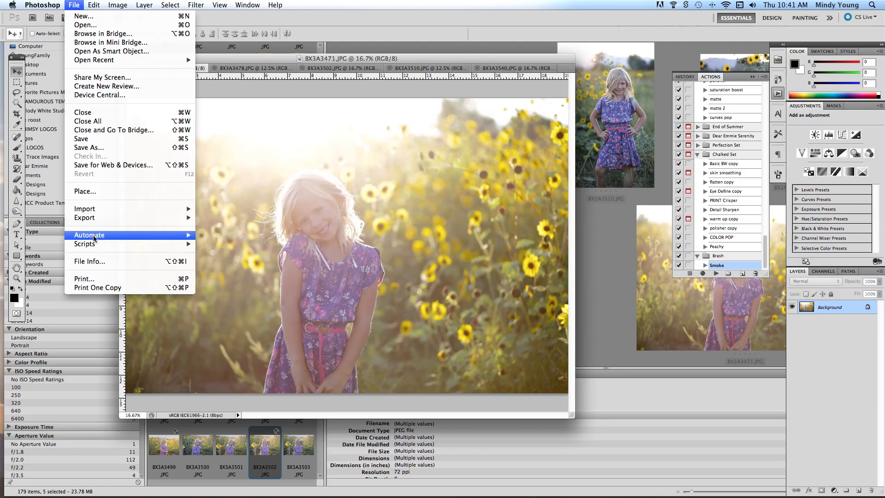
{"action": "mouse_move", "coordinate": [94, 239]}
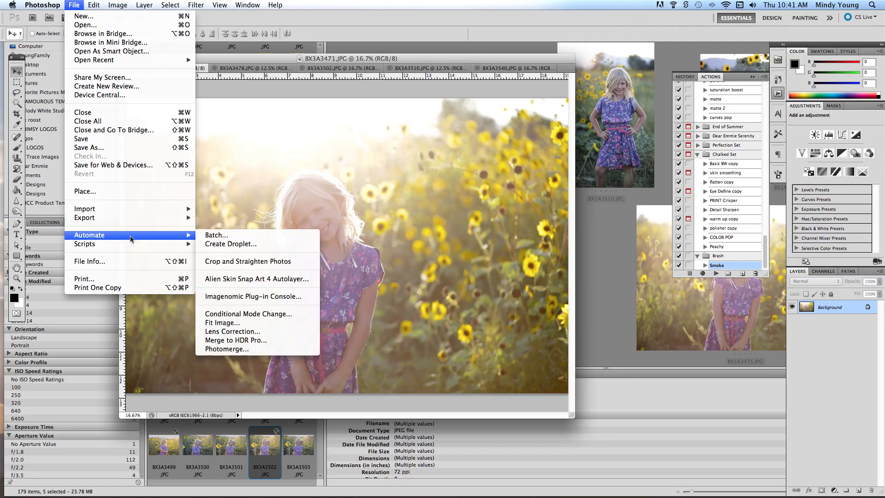
{"action": "left_click", "coordinate": [220, 238]}
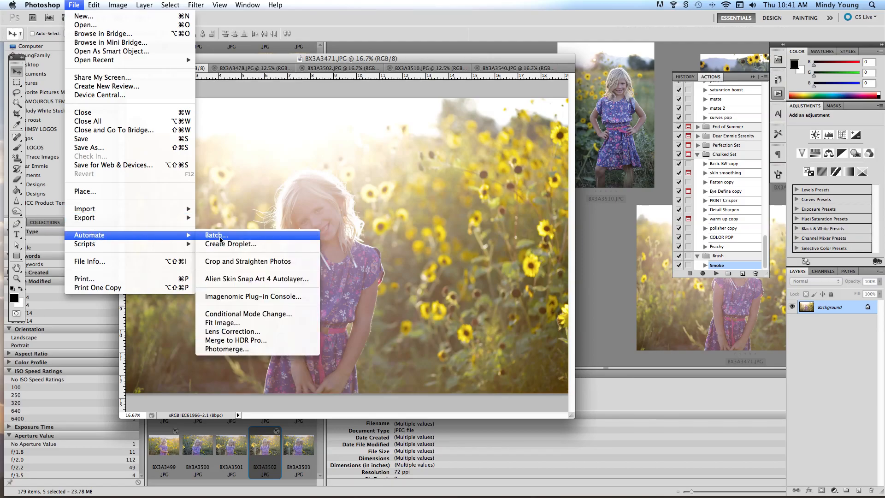
{"action": "left_click", "coordinate": [283, 111]}
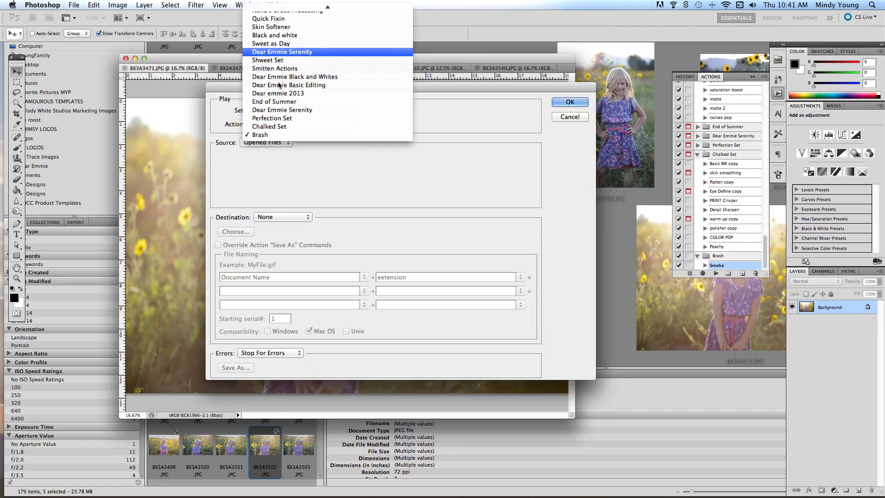
{"action": "left_click", "coordinate": [263, 135]}
{"action": "left_click", "coordinate": [267, 125]}
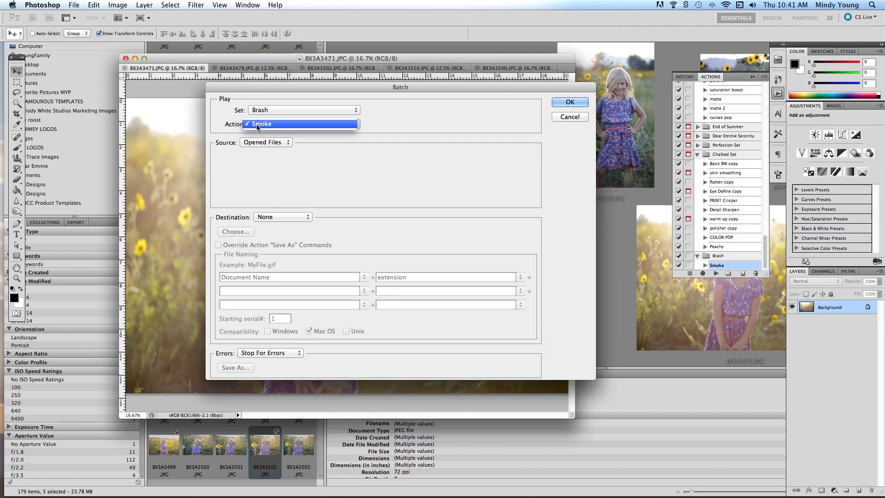
{"action": "left_click", "coordinate": [256, 125]}
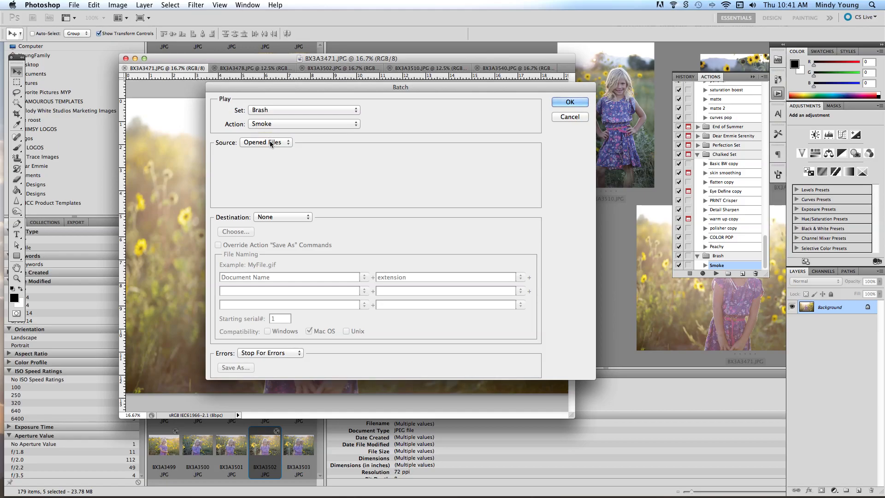
- Set the batch source to Opened Files with destination None, and run the batch
{"action": "left_click", "coordinate": [270, 144]}
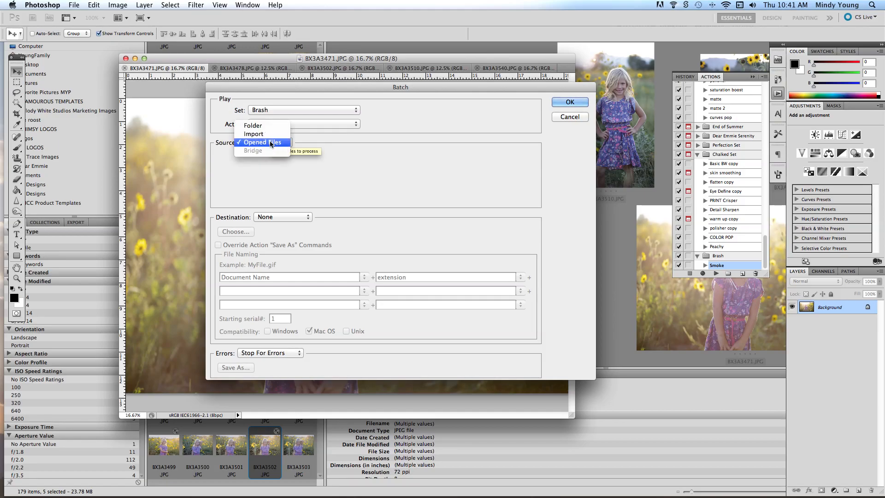
{"action": "left_click", "coordinate": [272, 143]}
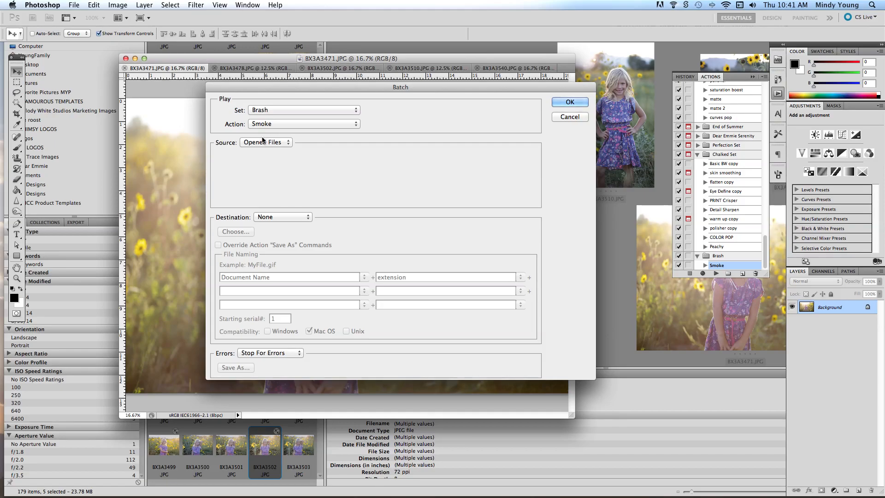
{"action": "left_click", "coordinate": [263, 140]}
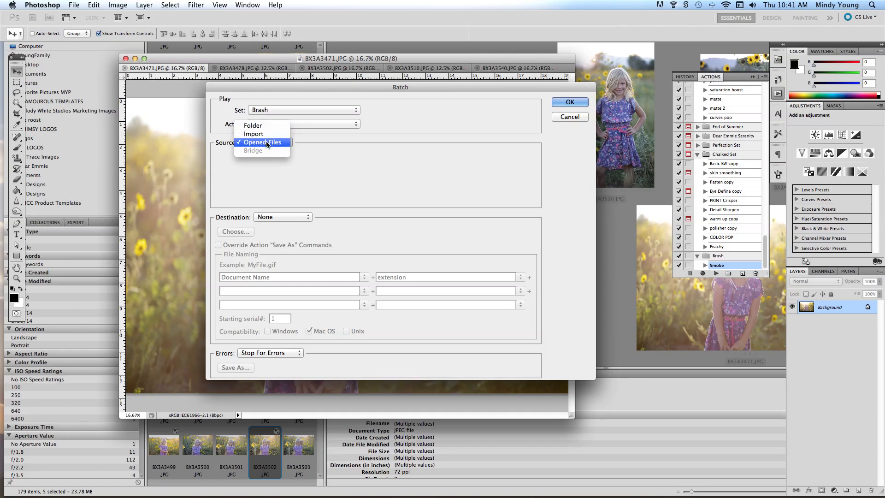
{"action": "left_click", "coordinate": [259, 143]}
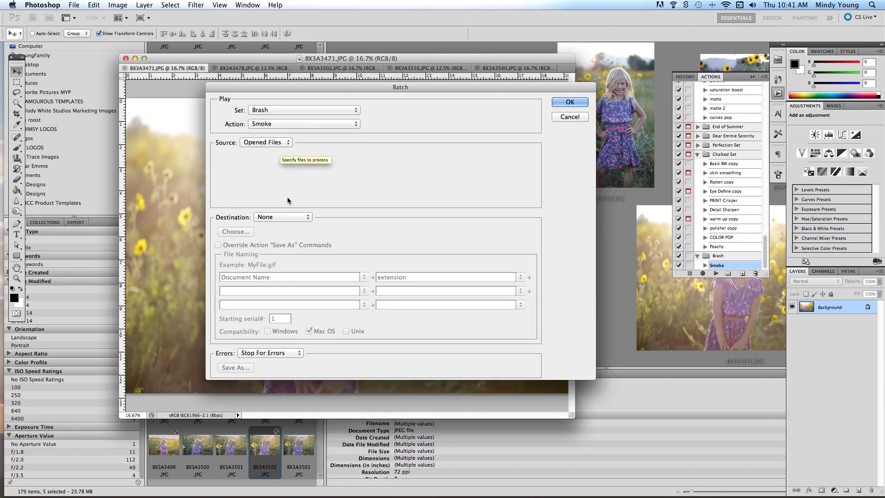
{"action": "left_click", "coordinate": [287, 220]}
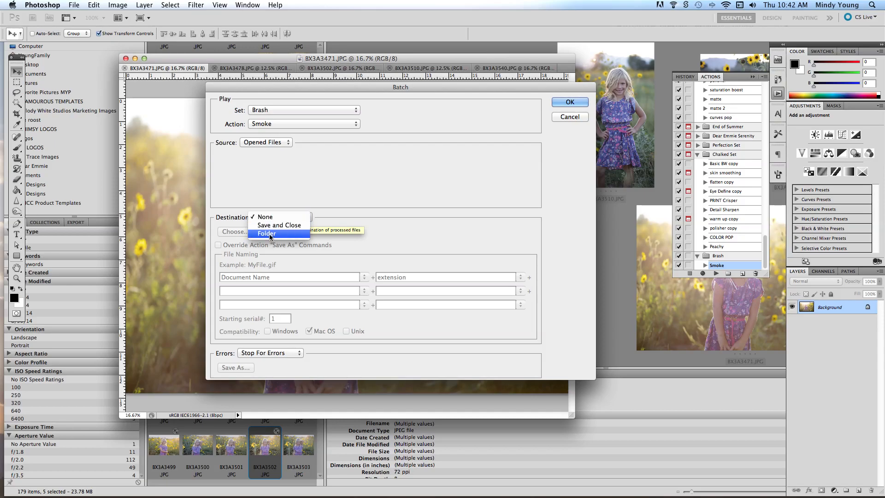
{"action": "left_click", "coordinate": [266, 218]}
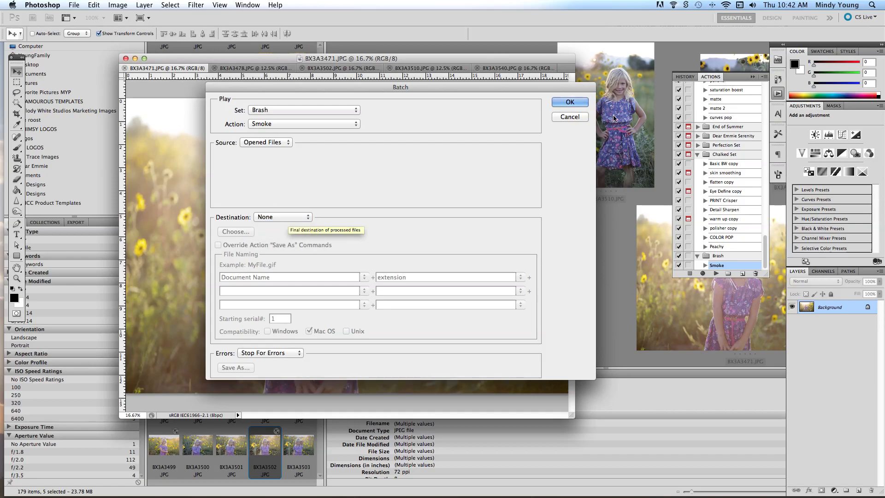
{"action": "left_click", "coordinate": [570, 102]}
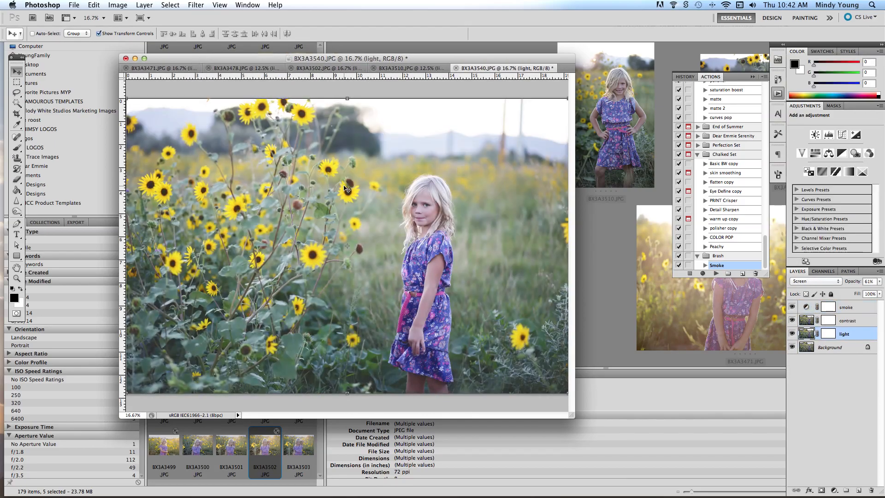
- Lower the opacity of the light layer in BX3A3471.JPG
{"action": "left_click", "coordinate": [182, 69]}
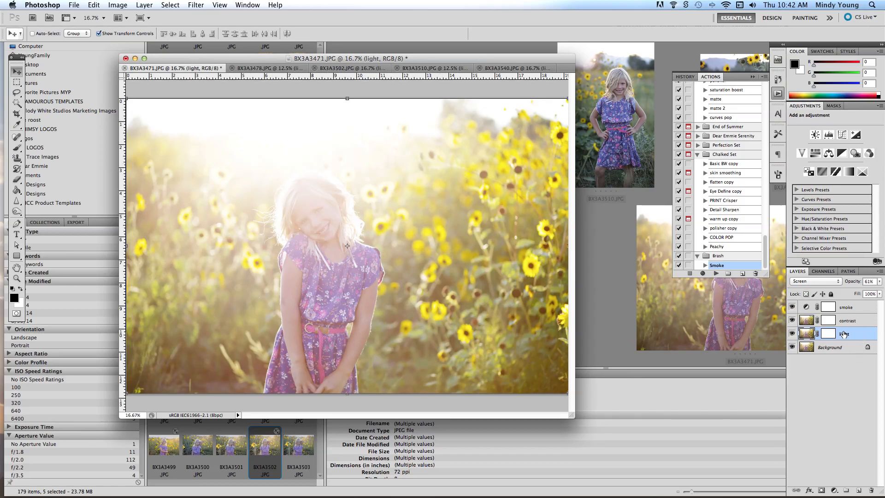
{"action": "left_click", "coordinate": [881, 282]}
{"action": "left_click_drag", "start_coordinate": [860, 292], "coordinate": [841, 286]}
- Compare the photo with and without the contrast layer, and set that layer's opacity to 56%
{"action": "left_click", "coordinate": [793, 321]}
{"action": "left_click", "coordinate": [794, 321]}
{"action": "left_click", "coordinate": [844, 326]}
{"action": "left_click", "coordinate": [880, 283]}
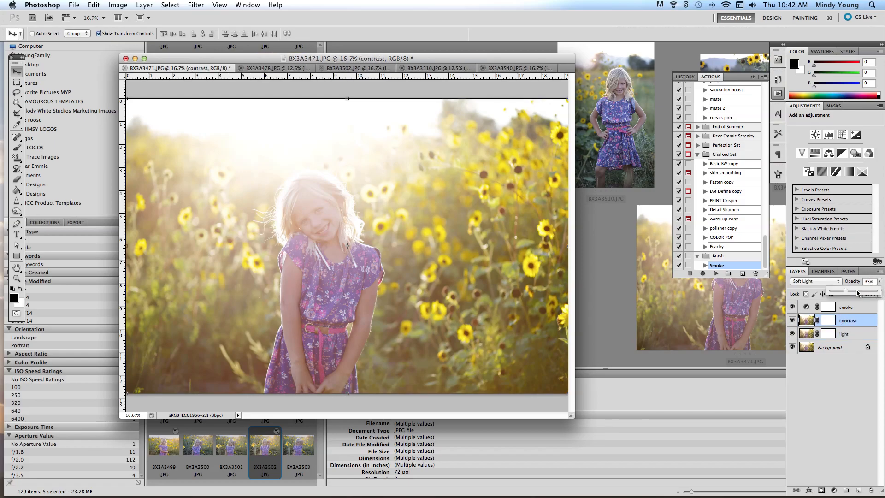
- Toggle the smoke layer's visibility to compare its effect on BX3A3471.JPG
{"action": "left_click", "coordinate": [791, 307]}
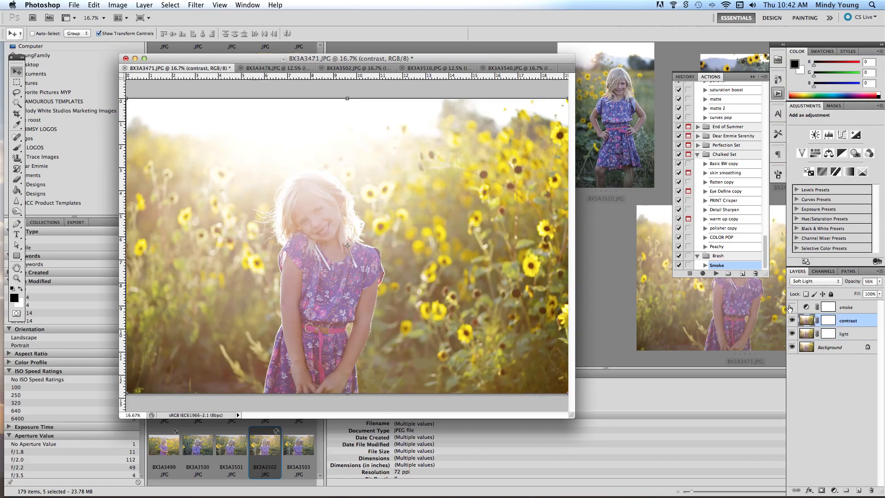
{"action": "left_click", "coordinate": [791, 307]}
{"action": "left_click", "coordinate": [792, 306]}
{"action": "left_click", "coordinate": [791, 305]}
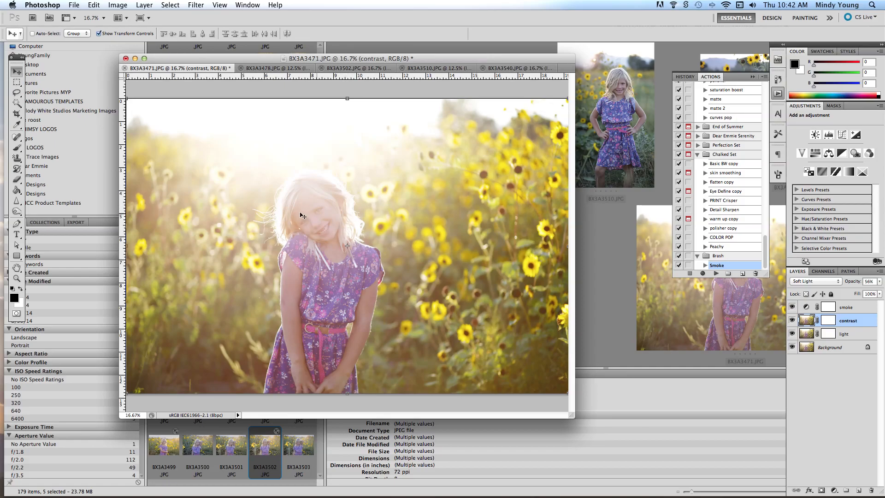
- Switch to BX3A3540.JPG and set its light layer's opacity to 90%
{"action": "left_click", "coordinate": [259, 68]}
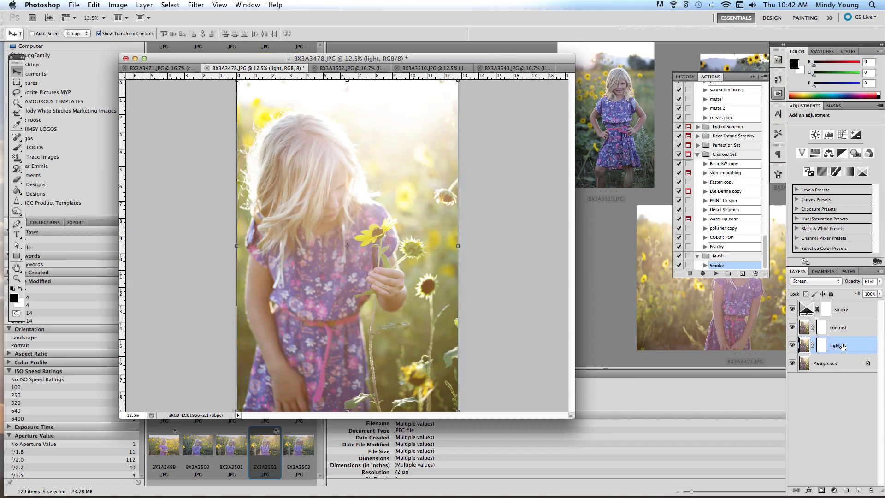
{"action": "left_click", "coordinate": [502, 69]}
{"action": "left_click", "coordinate": [880, 282]}
{"action": "left_click", "coordinate": [866, 292]}
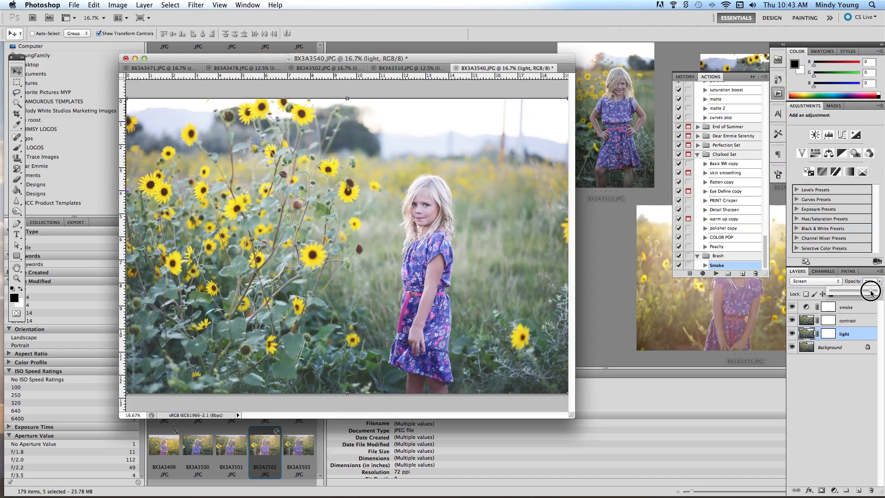
{"action": "left_click_drag", "start_coordinate": [872, 295], "coordinate": [873, 293]}
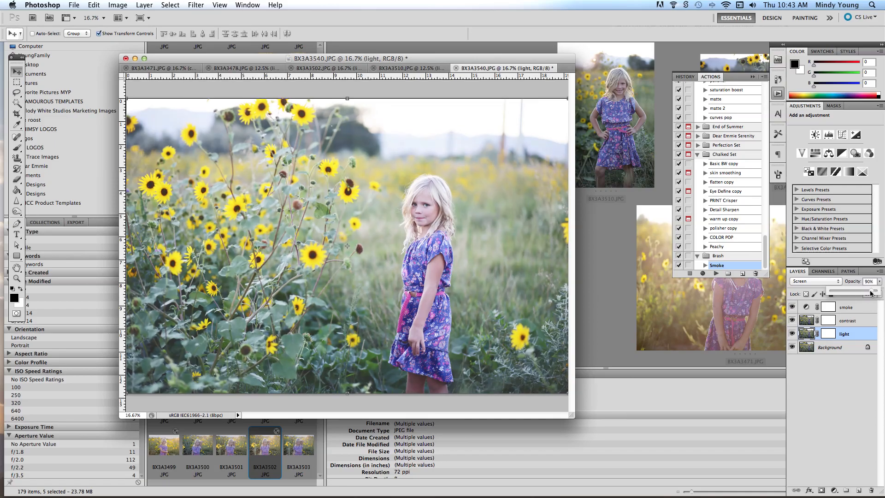
- Compare BX3A3540.JPG with and without the contrast layer, and set that layer's opacity to 22%
{"action": "left_click", "coordinate": [793, 321]}
{"action": "left_click", "coordinate": [793, 321]}
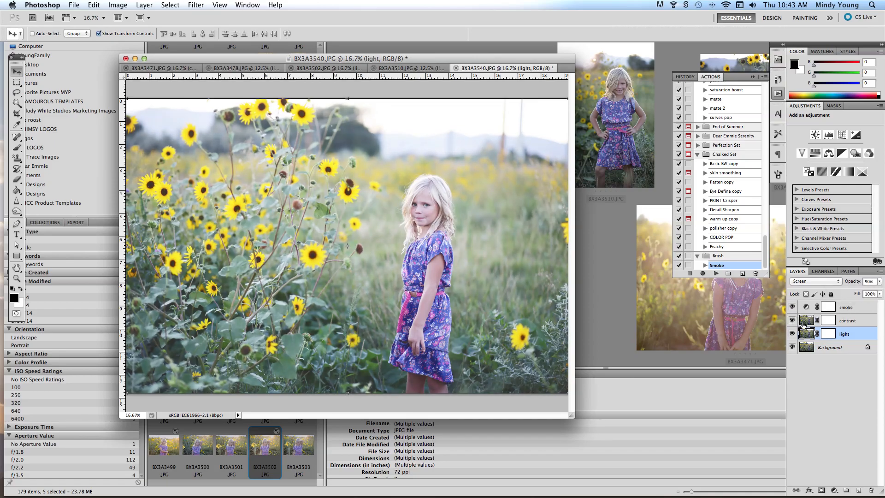
{"action": "left_click", "coordinate": [842, 321]}
{"action": "left_click_drag", "start_coordinate": [880, 281], "coordinate": [841, 292]}
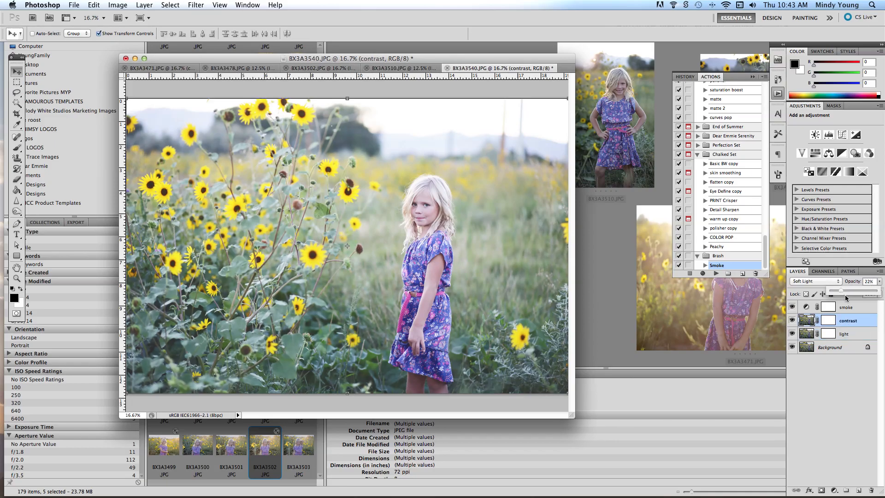
- Compare BX3A3540.JPG with and without the smoke layer, check that layer's opacity setting, and deselect all layers
{"action": "left_click", "coordinate": [792, 307]}
{"action": "left_click", "coordinate": [792, 307]}
{"action": "left_click", "coordinate": [828, 307]}
{"action": "left_click", "coordinate": [880, 282]}
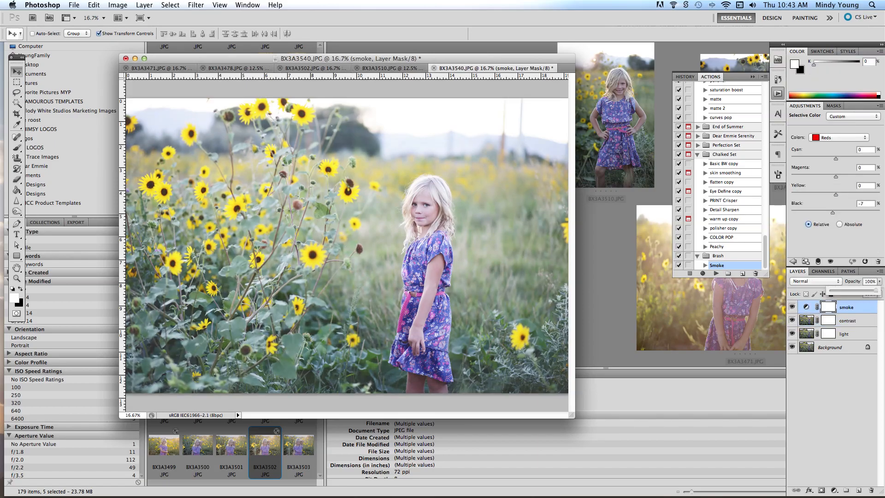
{"action": "left_click", "coordinate": [845, 369]}
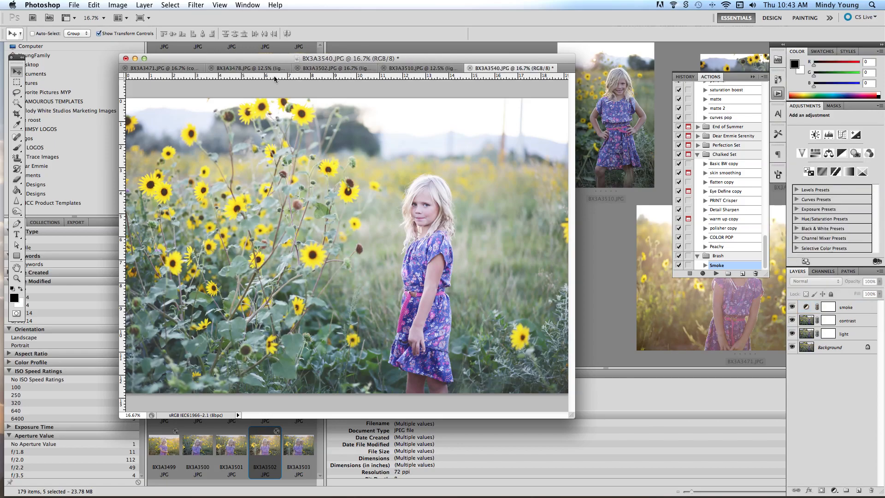
- Switch to BX3A3510.JPG, set its light layer's opacity to 82%, and compare the photo with and without the contrast layer
{"action": "left_click", "coordinate": [418, 69]}
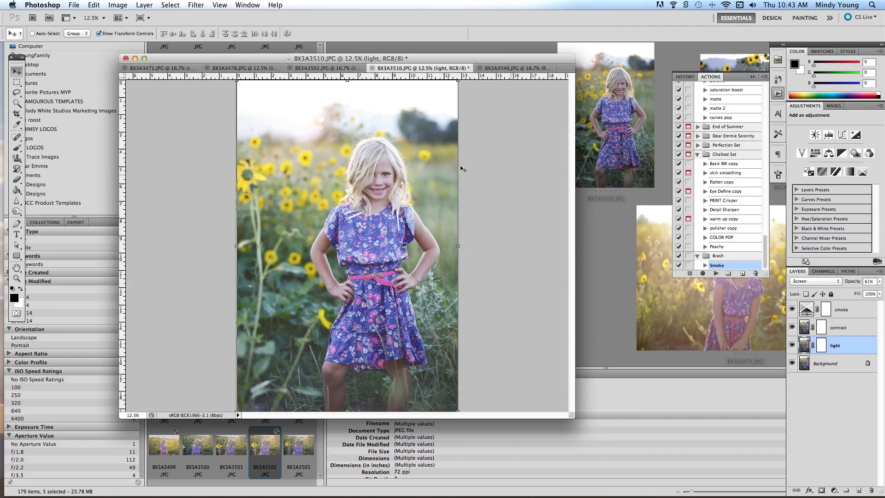
{"action": "left_click", "coordinate": [879, 281]}
{"action": "left_click_drag", "start_coordinate": [865, 294], "coordinate": [868, 292]}
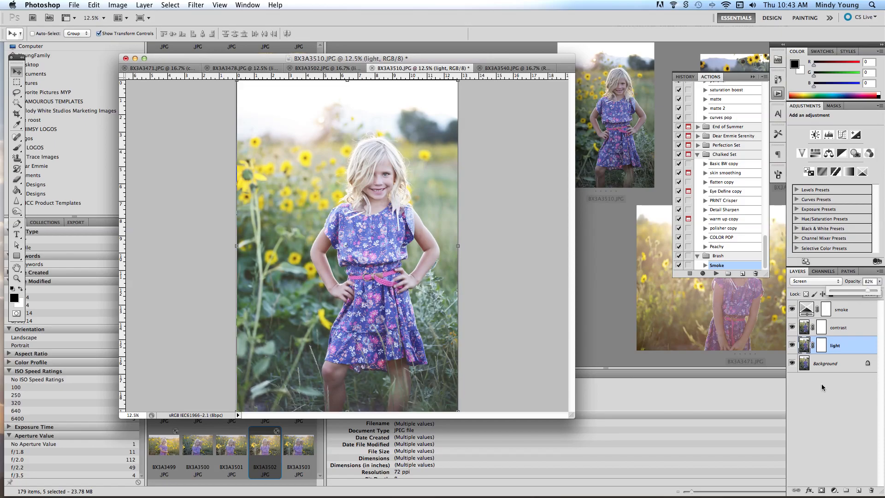
{"action": "left_click", "coordinate": [792, 327]}
{"action": "left_click", "coordinate": [792, 327]}
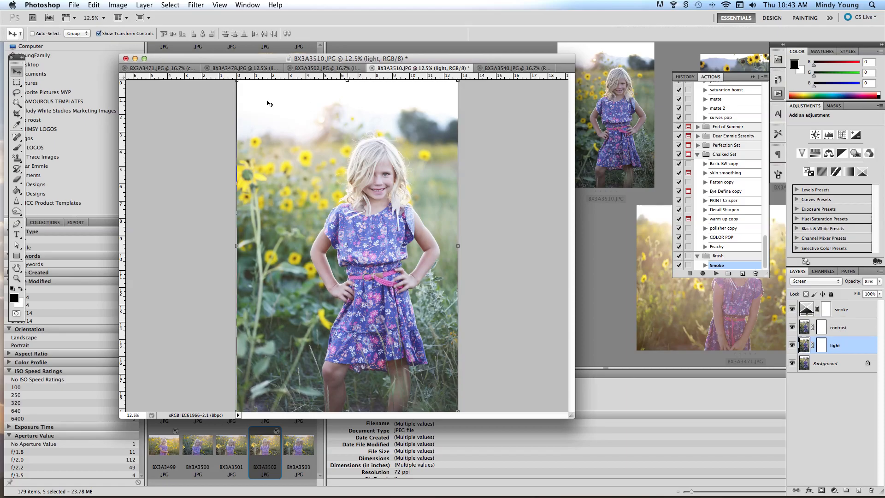
- Switch to BX3A3502.JPG and set its light layer's opacity to 24%
{"action": "left_click", "coordinate": [301, 69]}
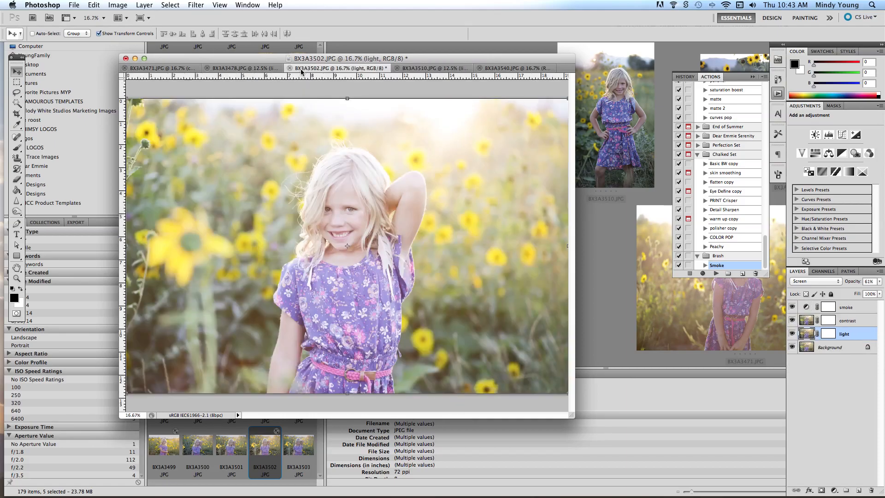
{"action": "left_click", "coordinate": [880, 281]}
{"action": "left_click", "coordinate": [842, 290]}
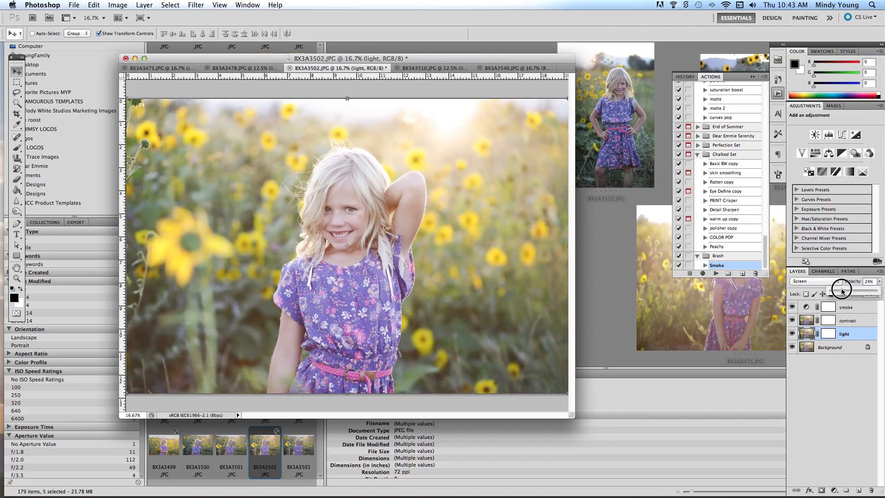
- Raise the contrast layer's opacity in BX3A3502.JPG to strengthen the photo's contrast, and deselect all layers
{"action": "left_click", "coordinate": [848, 320]}
{"action": "left_click", "coordinate": [879, 281]}
{"action": "left_click", "coordinate": [861, 291]}
{"action": "left_click_drag", "start_coordinate": [862, 292], "coordinate": [868, 292]}
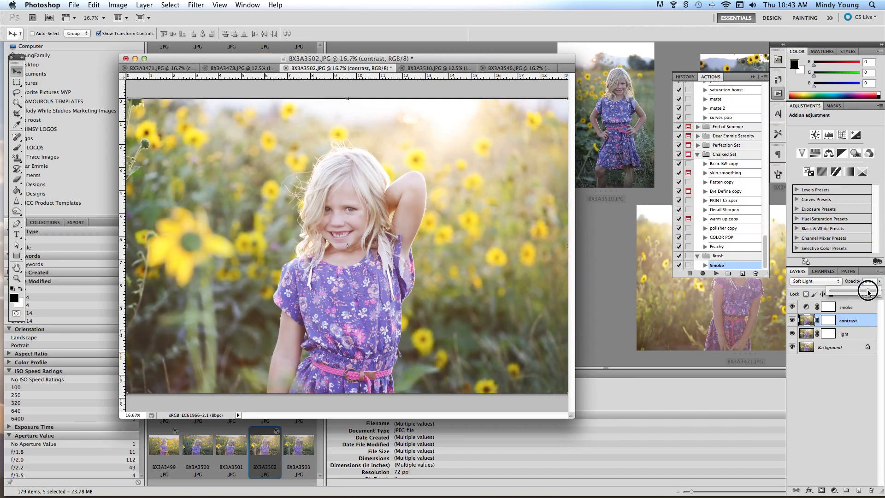
{"action": "left_click", "coordinate": [827, 362]}
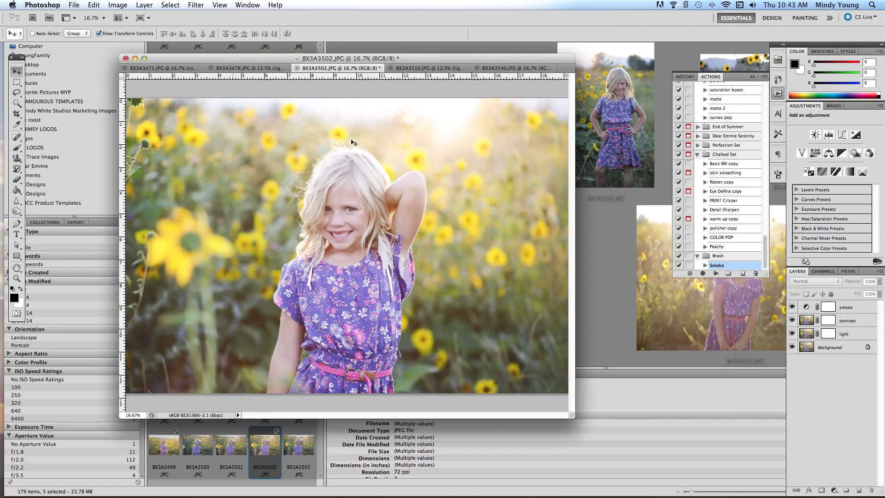
- Run the COLOR POP action on BX3A3502.JPG and set the color pop layer's opacity to 61%
{"action": "left_click", "coordinate": [722, 238]}
{"action": "left_click", "coordinate": [716, 275]}
{"action": "left_click_drag", "start_coordinate": [880, 282], "coordinate": [858, 291]}
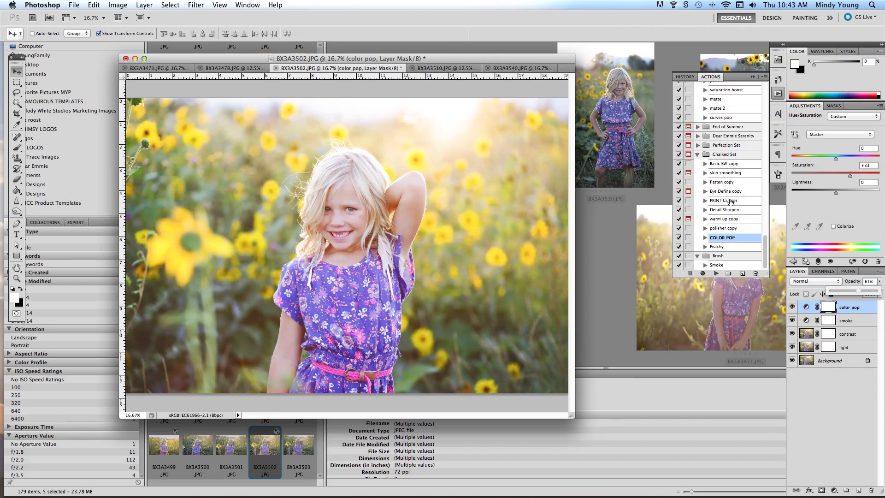
- Flatten BX3A3502.JPG with the flatten copy action and sharpen it with the PRINT Crisper action
{"action": "left_click", "coordinate": [718, 183]}
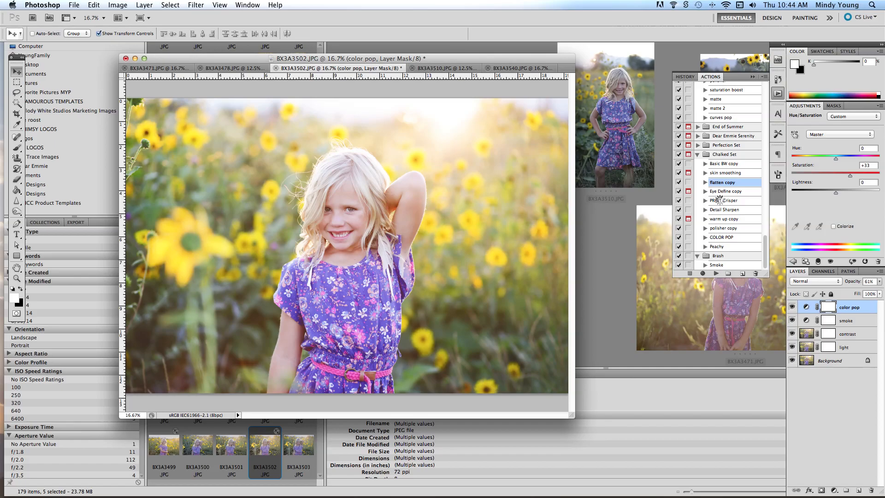
{"action": "left_click", "coordinate": [715, 273]}
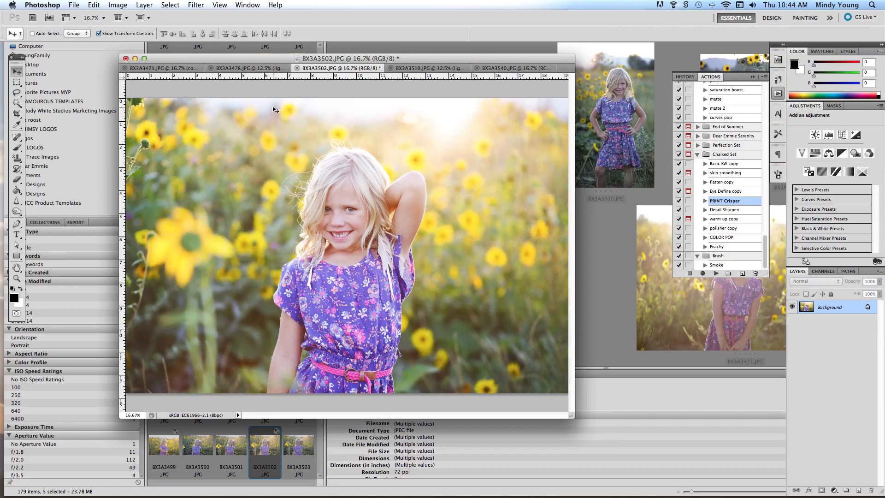
{"action": "left_click", "coordinate": [264, 60]}
{"action": "left_click_drag", "start_coordinate": [264, 60], "coordinate": [263, 60]}
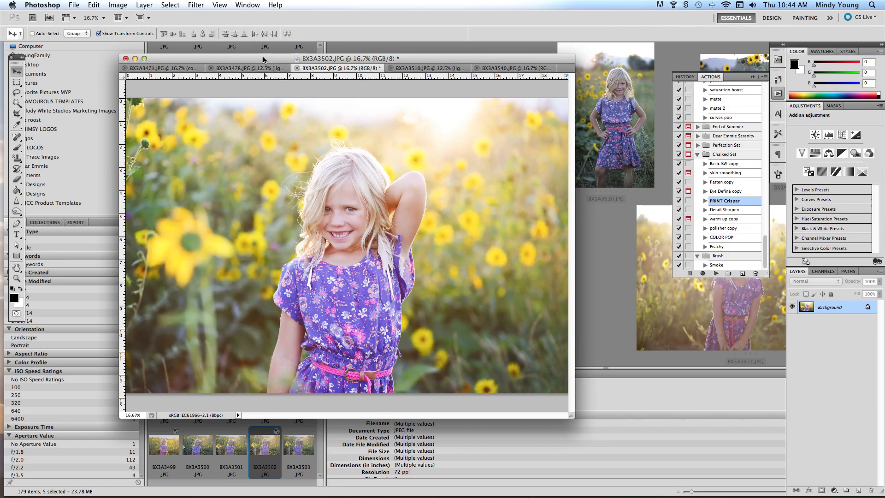